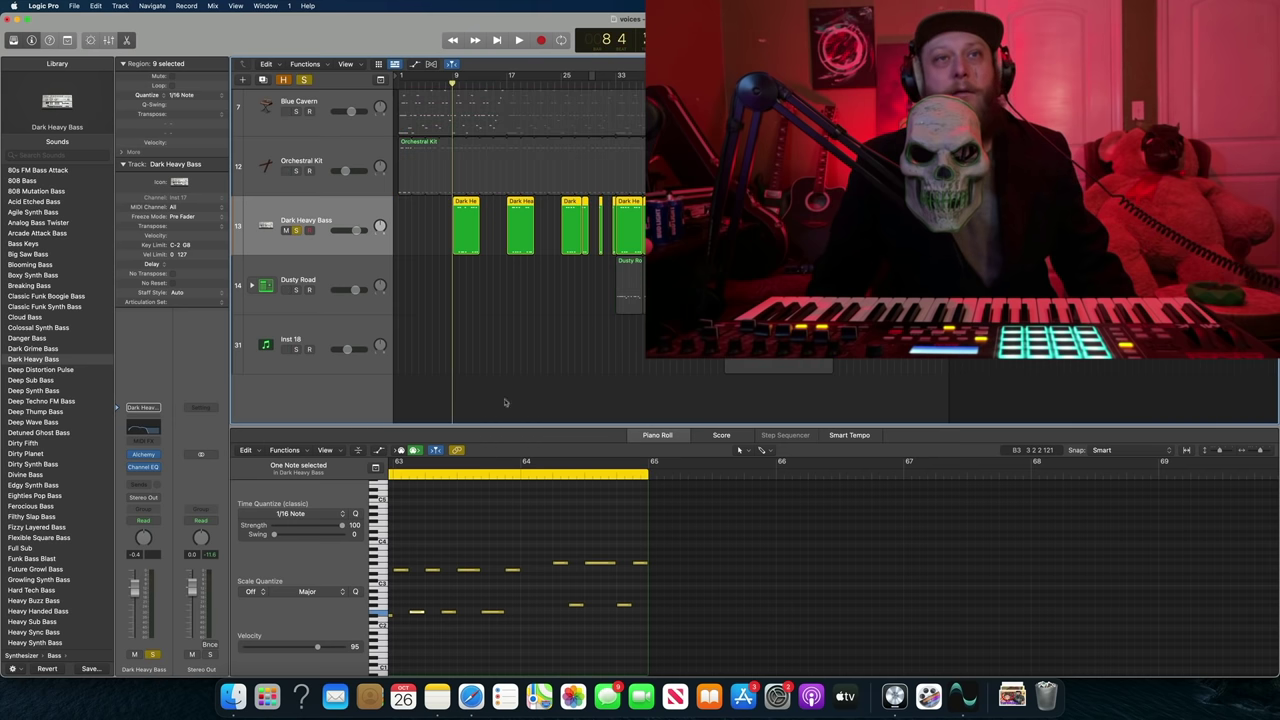
Review the Dark Heavy Bass notes in the piano roll and play the soloed track from about bar 9 to bar 45.
scroll(714, 541, "left", 10)
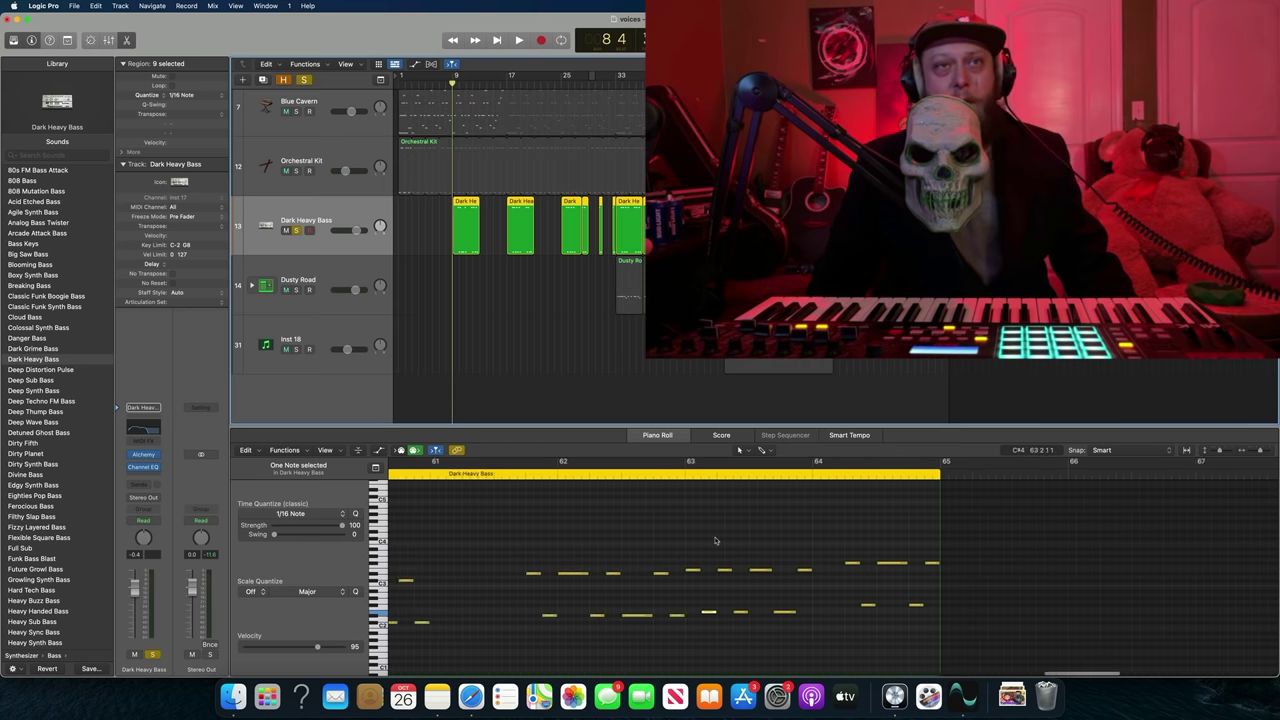
scroll(714, 541, "left", 20)
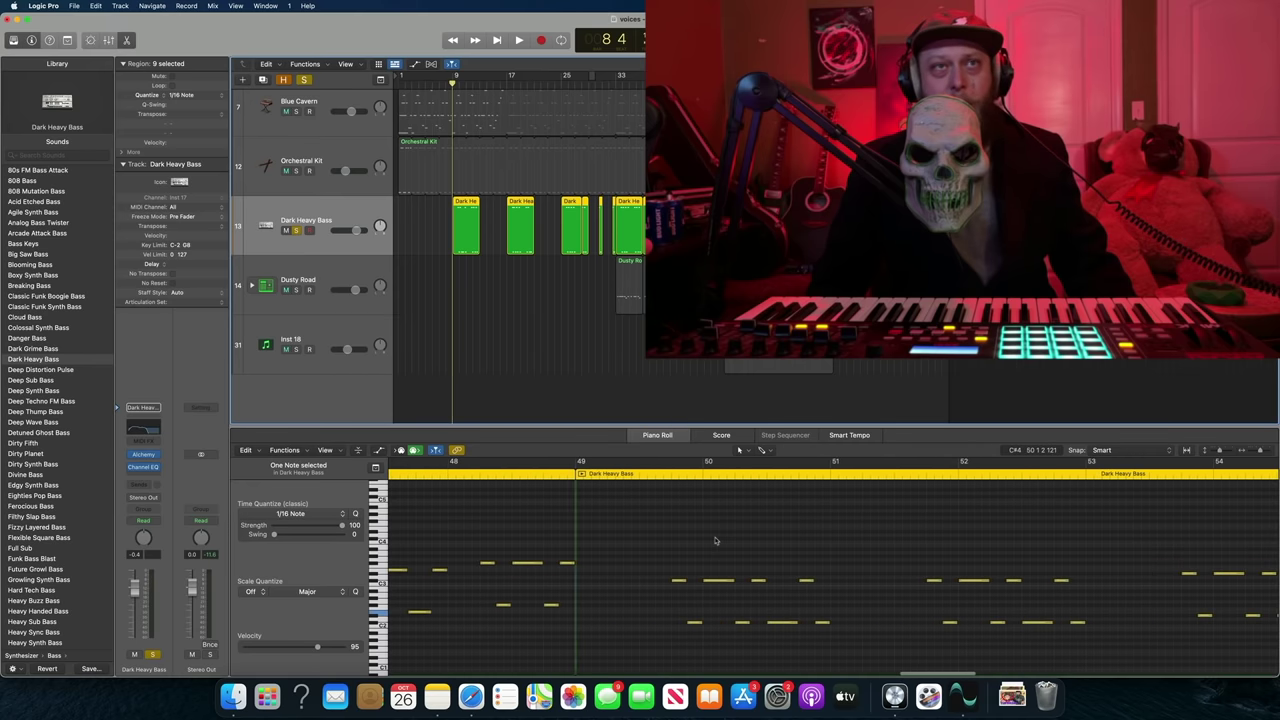
scroll(714, 541, "left", 13)
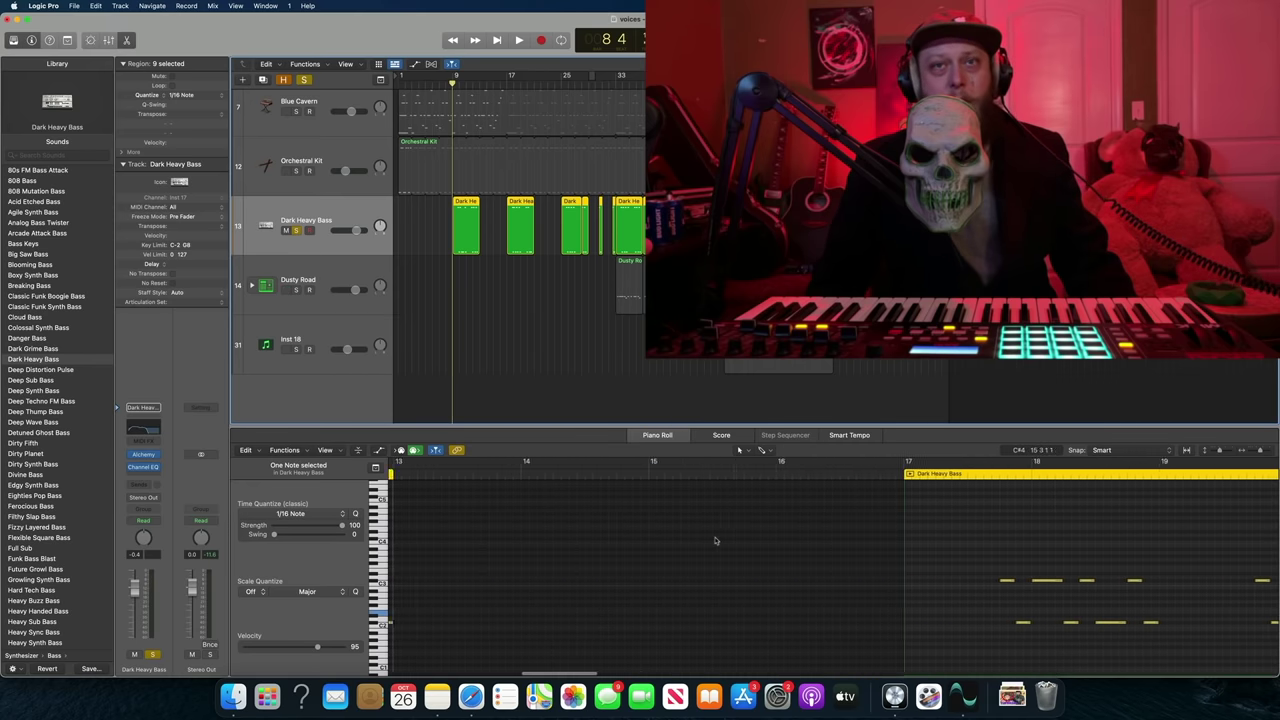
scroll(715, 541, "right", 1)
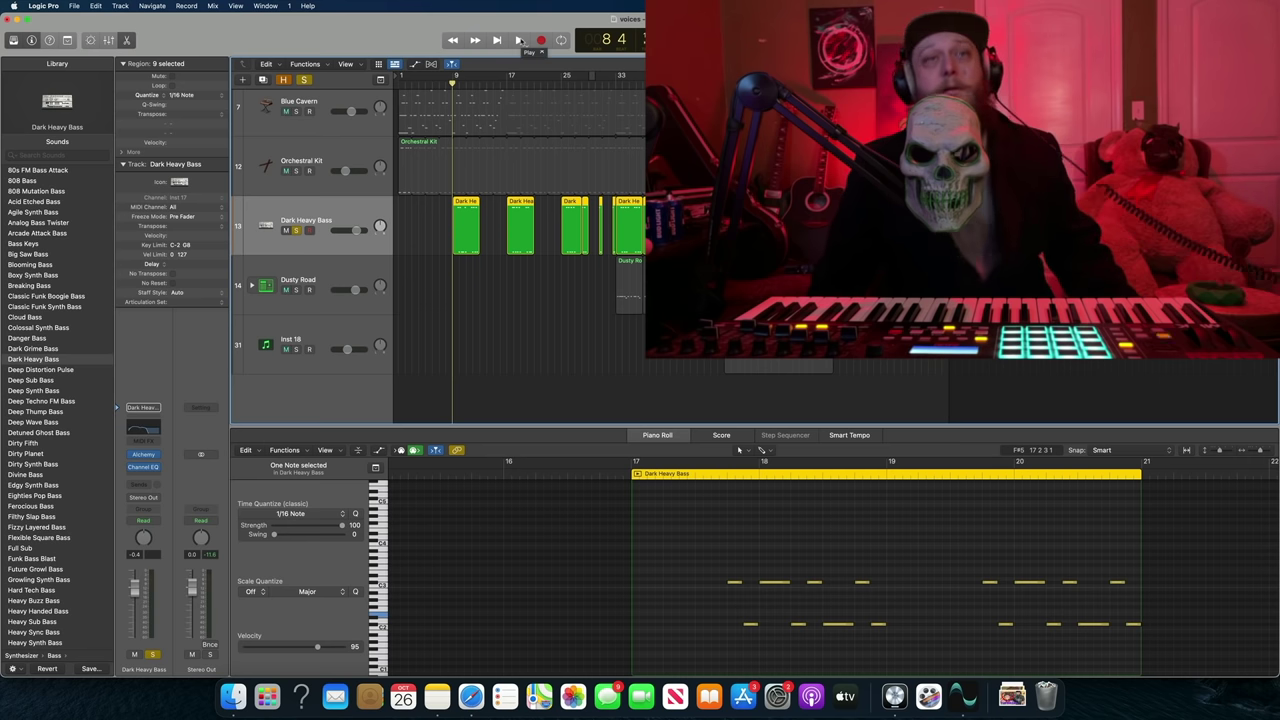
left_click(519, 40)
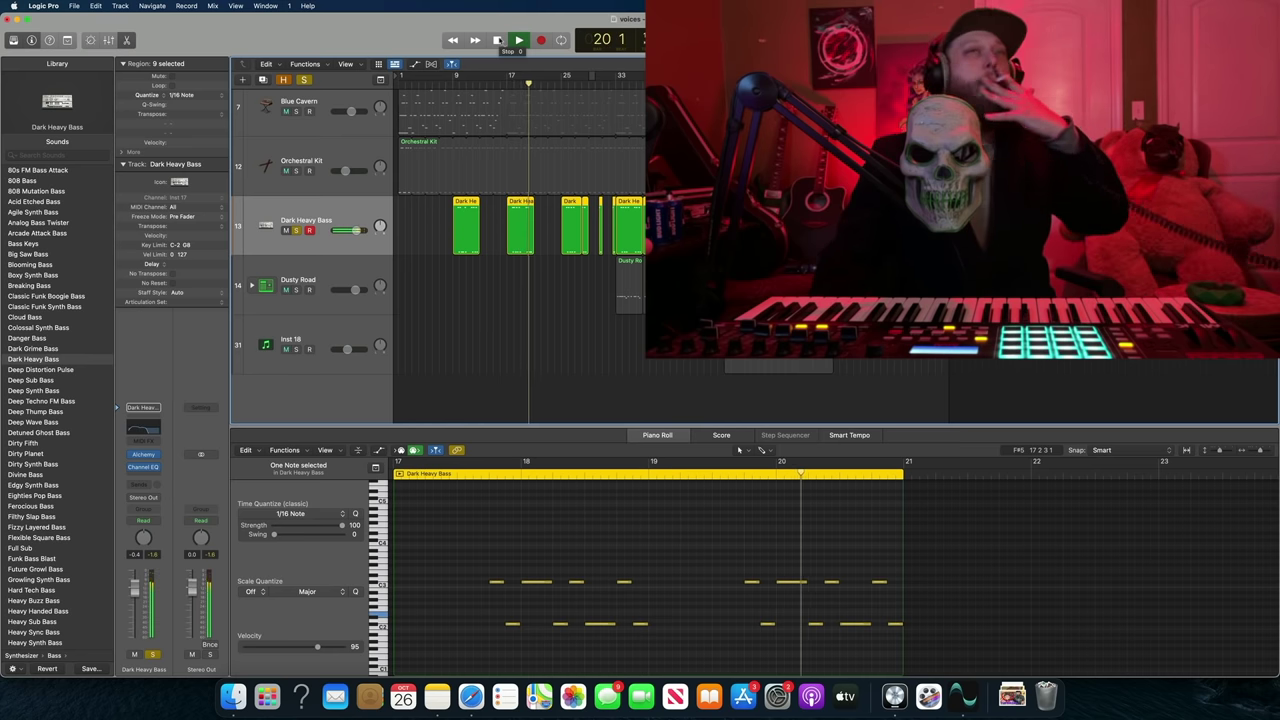
left_click(497, 40)
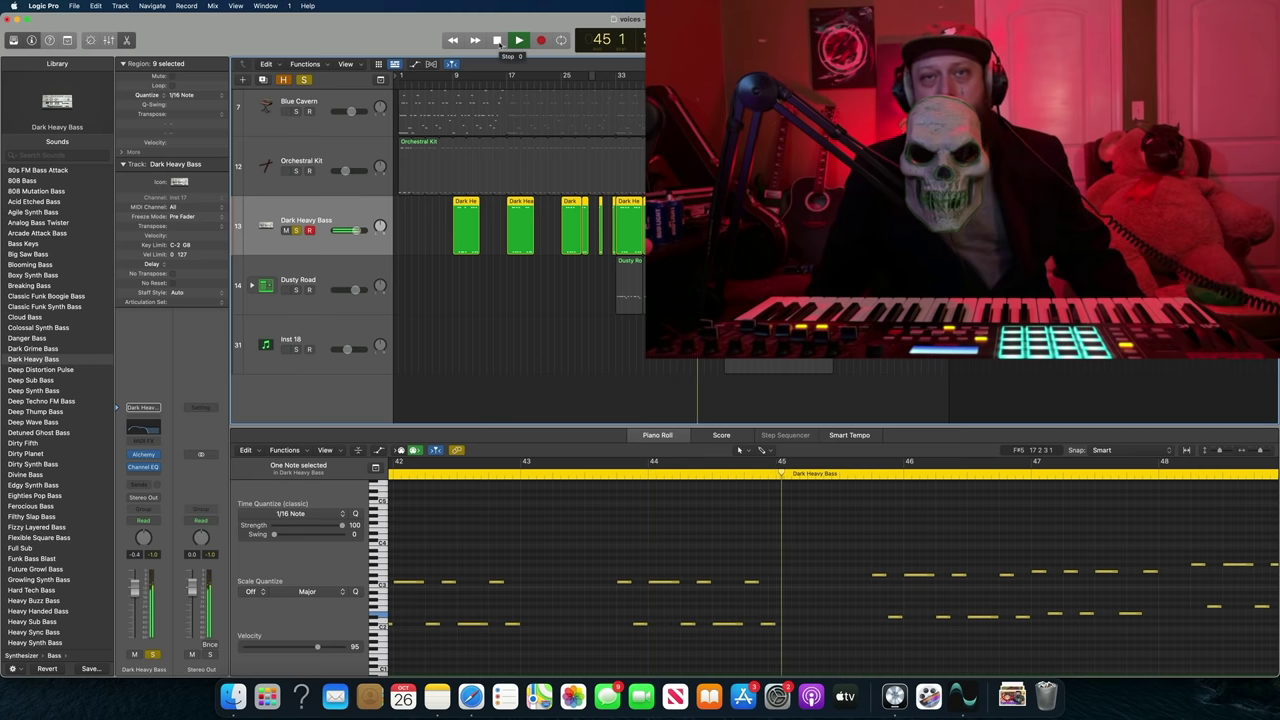
left_click(498, 40)
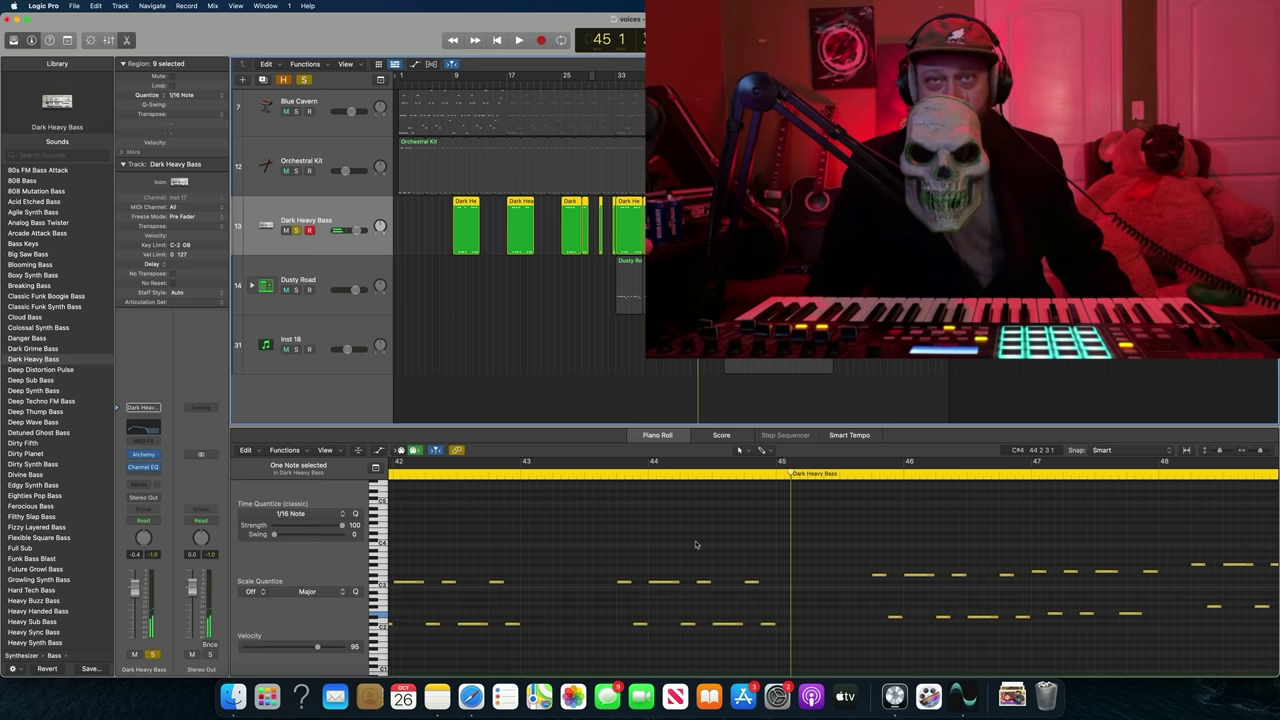
scroll(630, 543, "right", 6)
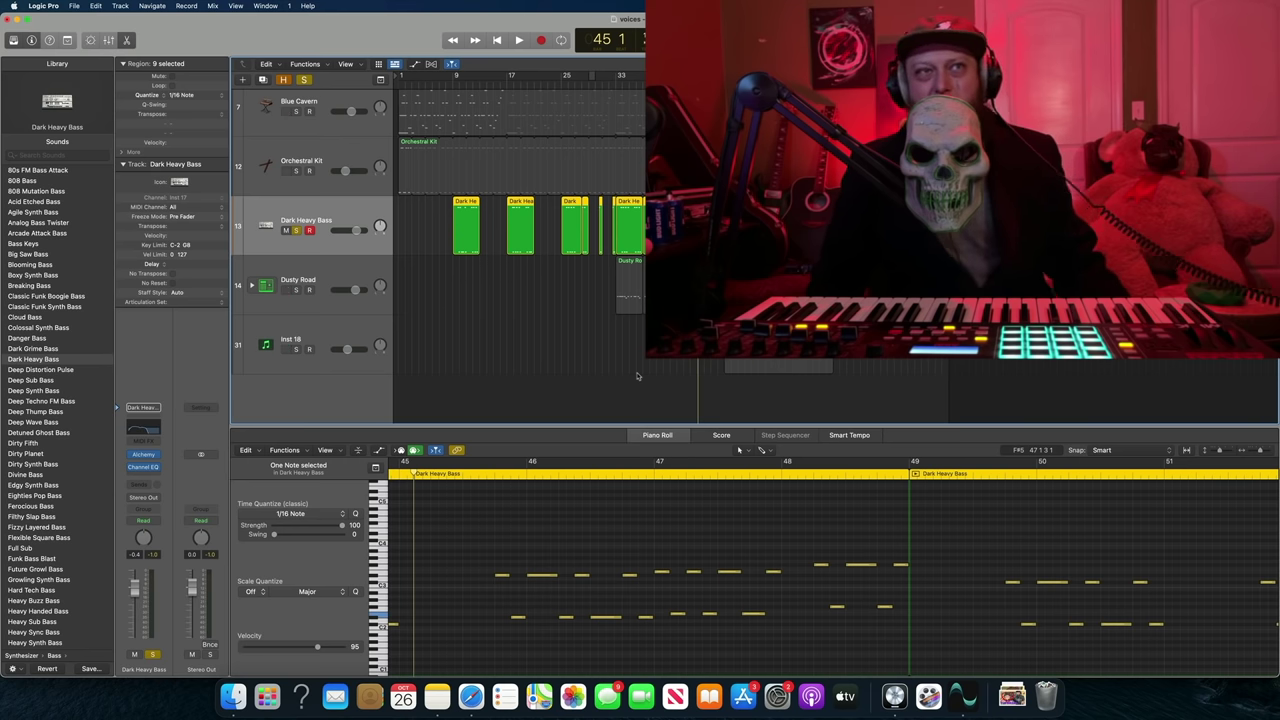
scroll(638, 376, "up", 1)
scroll(638, 376, "down", 1)
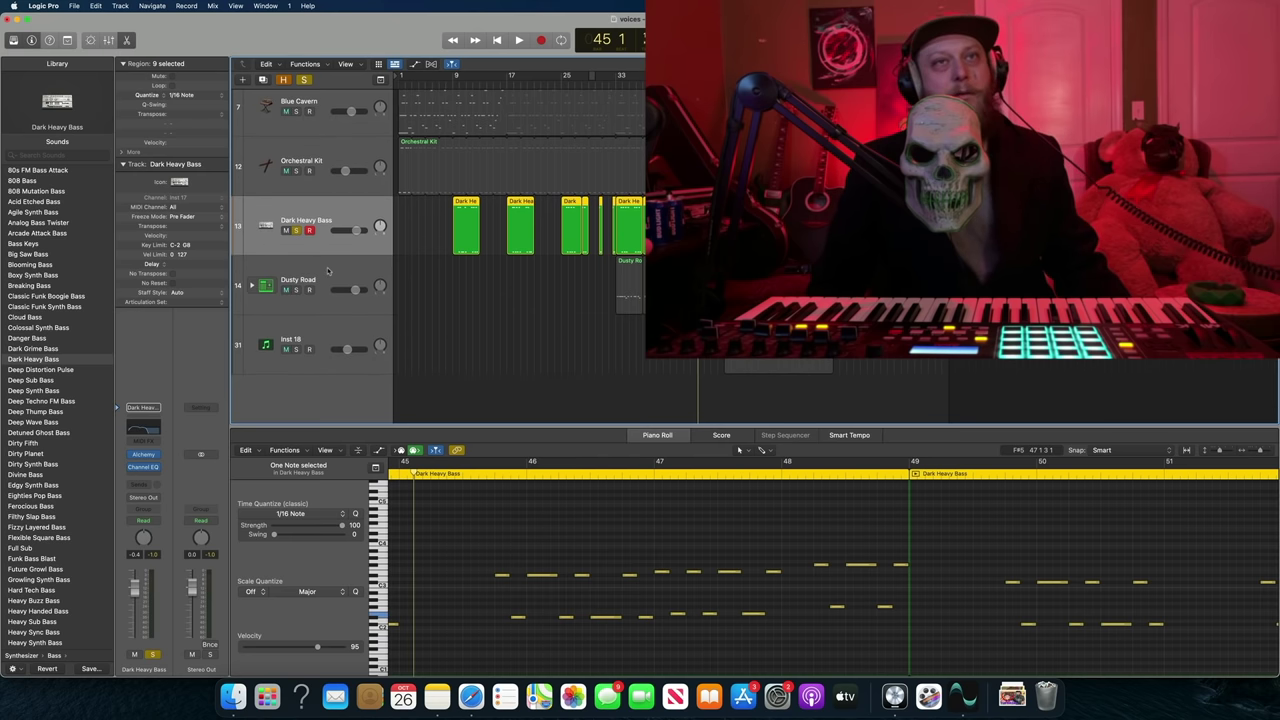
Turn off solo on the Dark Heavy Bass track and open the Dusty Road track's Drum Machine Designer.
left_click(292, 300)
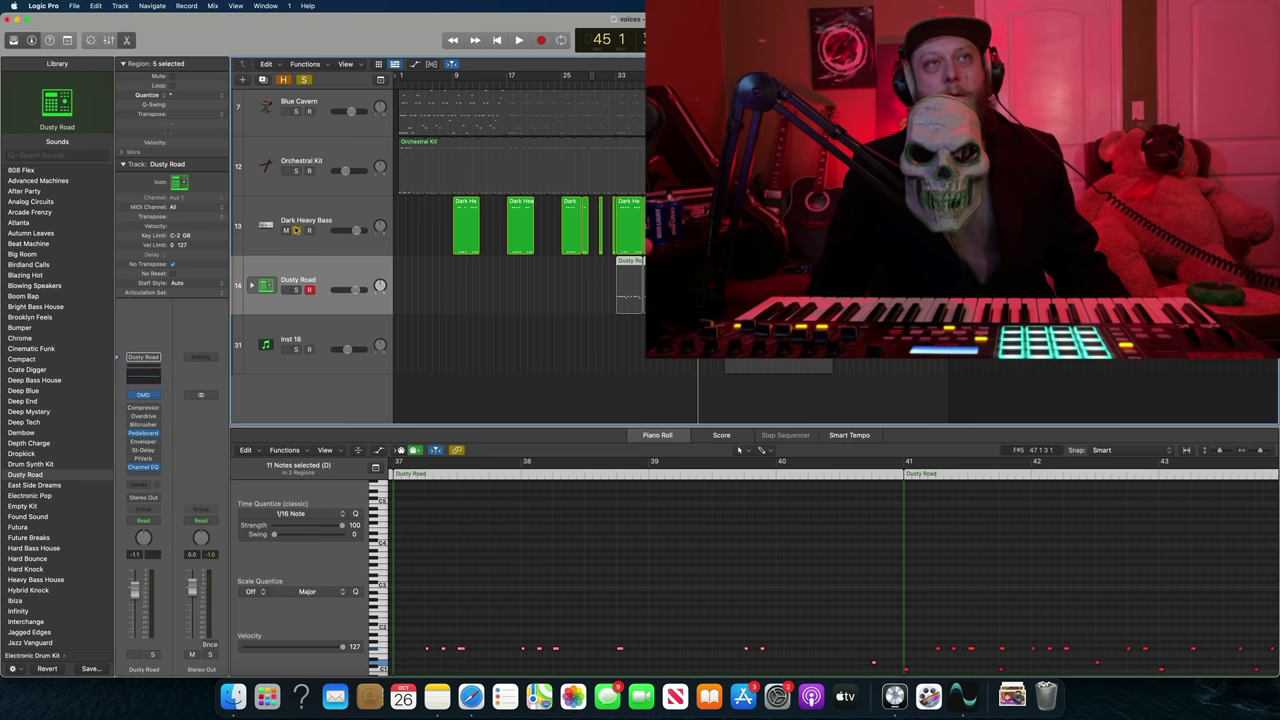
left_click(296, 230)
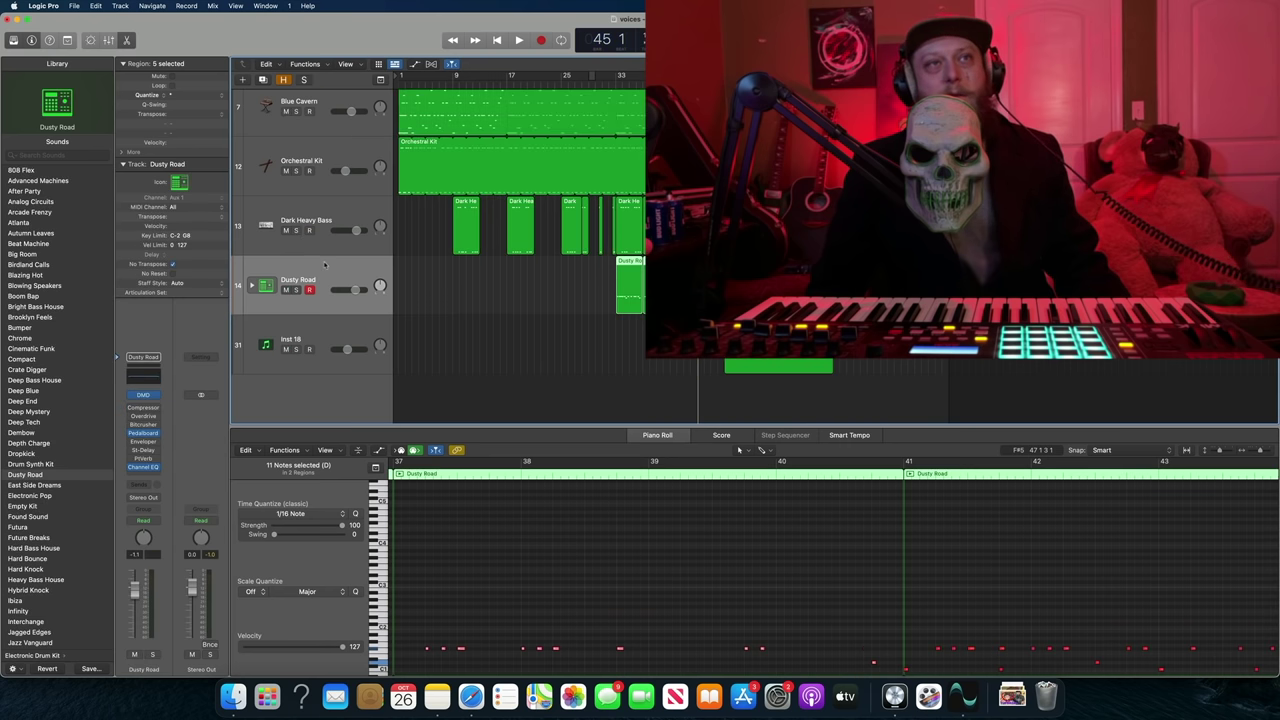
left_click(143, 396)
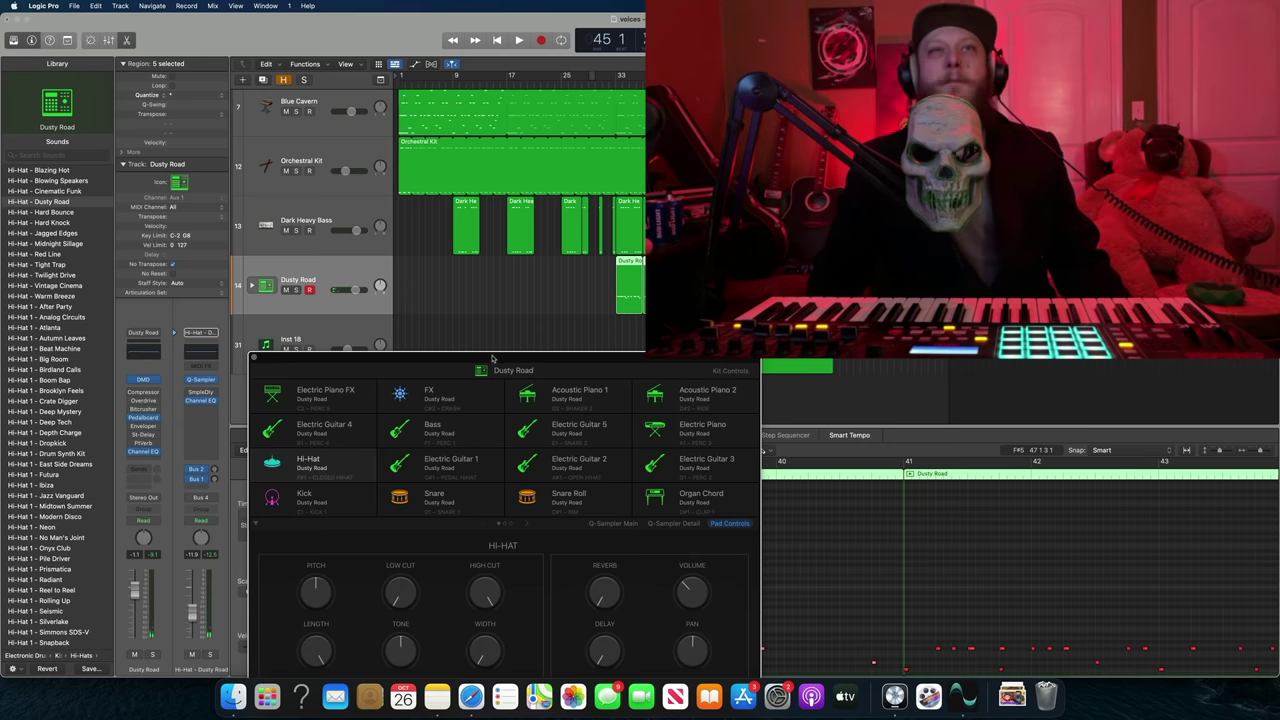
left_click_drag(492, 357, 354, 160)
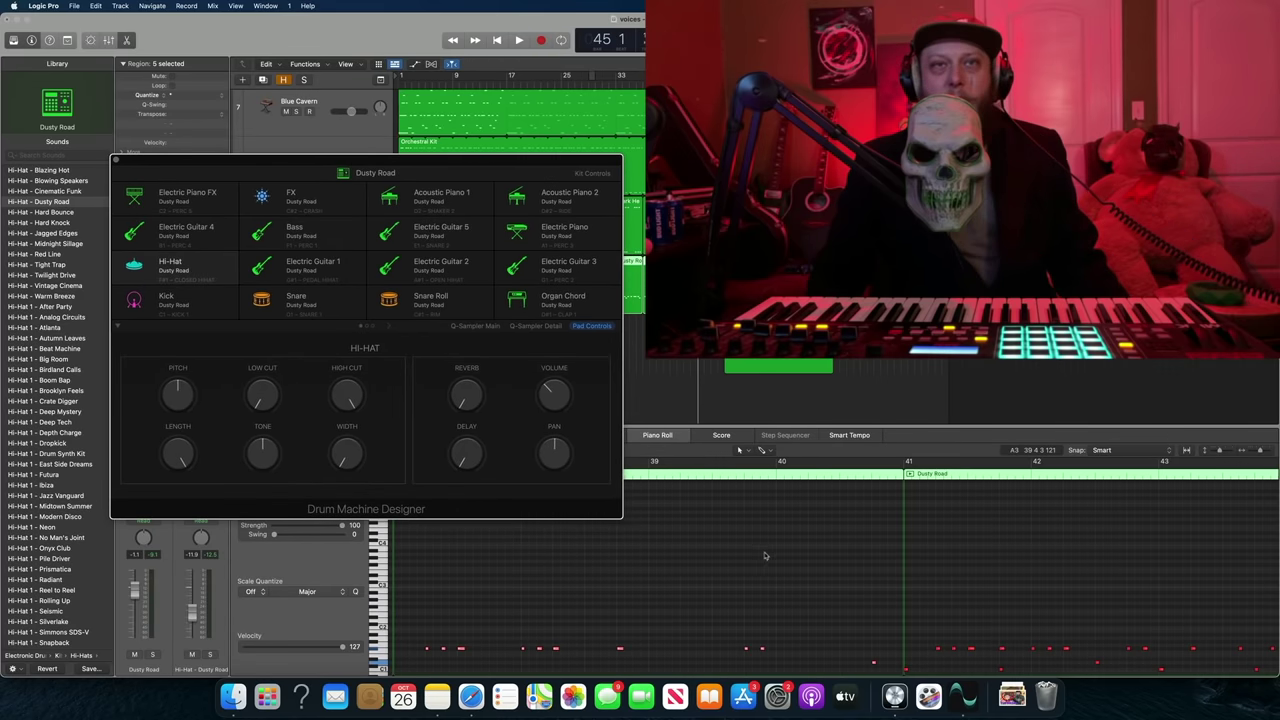
Review the Dusty Road drum notes, then solo the track and play it from bar 33.
scroll(808, 571, "down", 3)
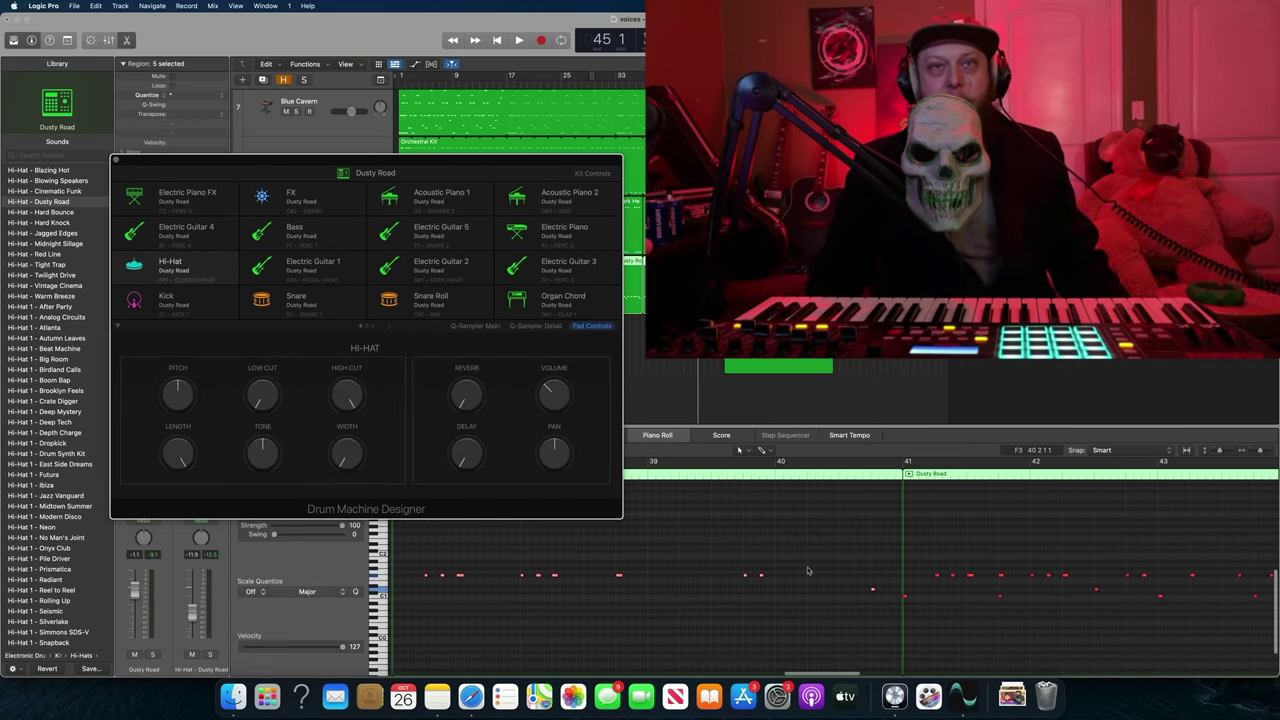
scroll(808, 571, "down", 4)
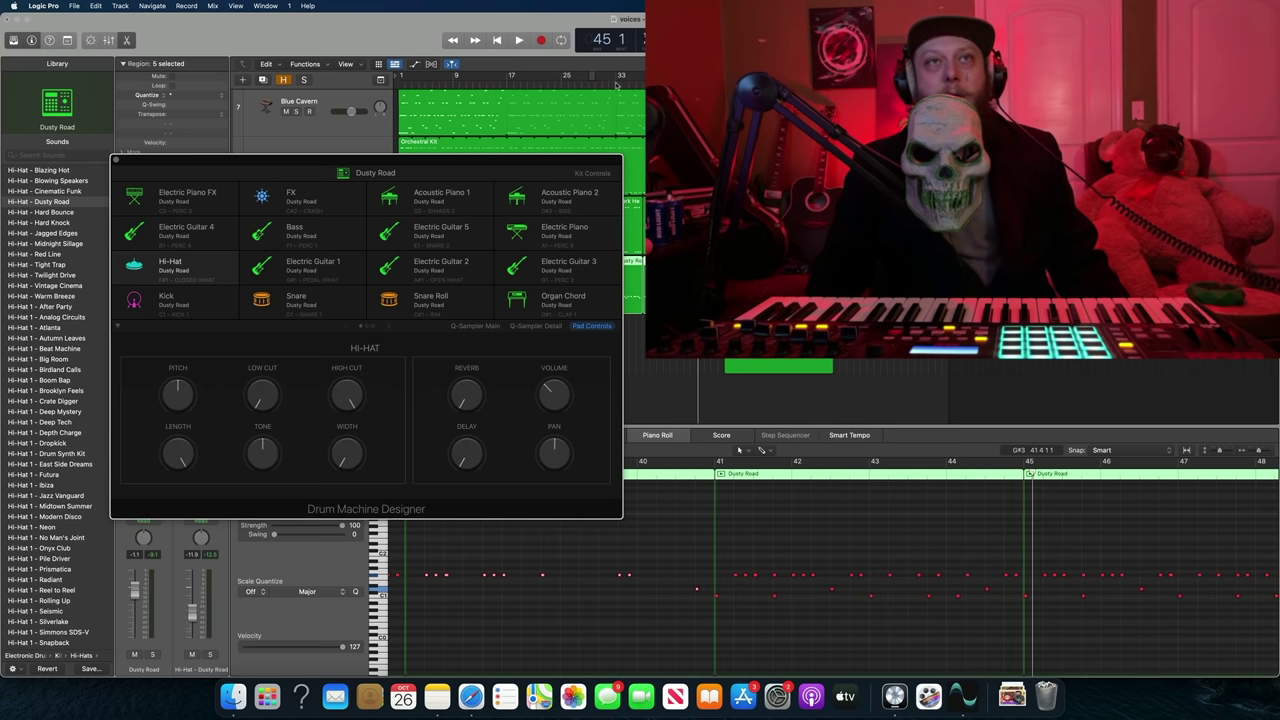
scroll(808, 571, "left", 4)
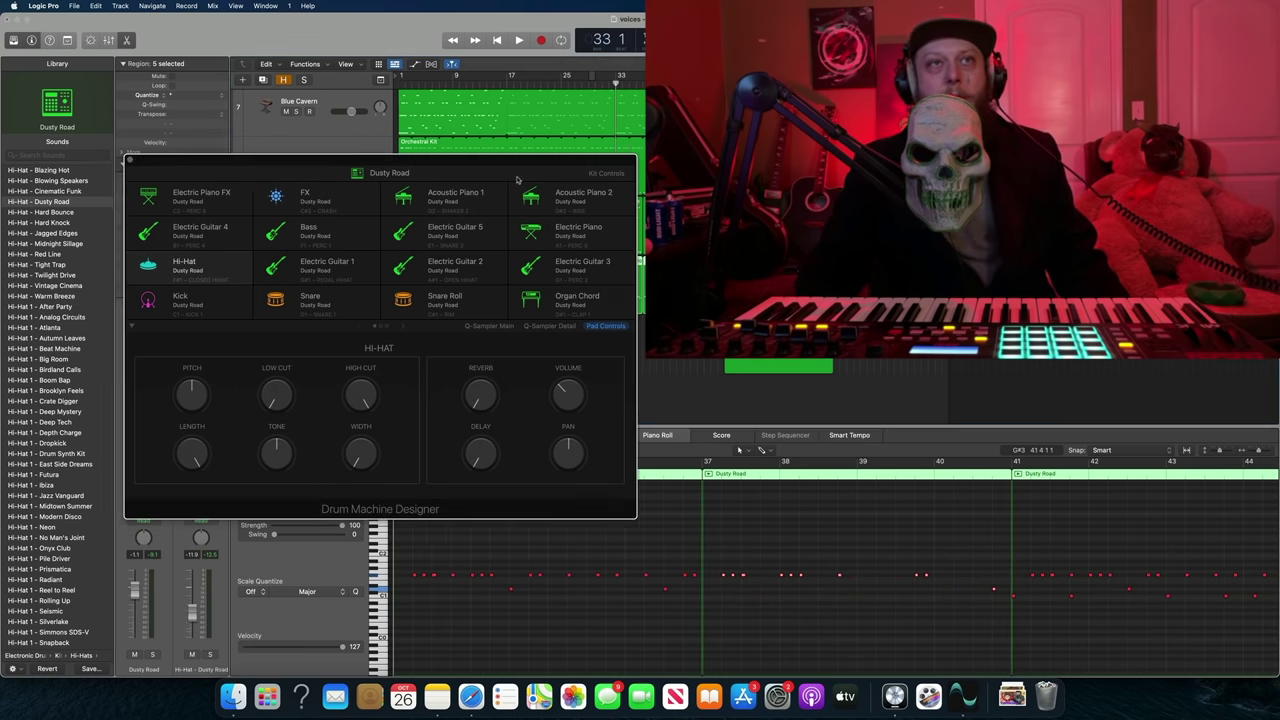
left_click_drag(429, 163, 793, 263)
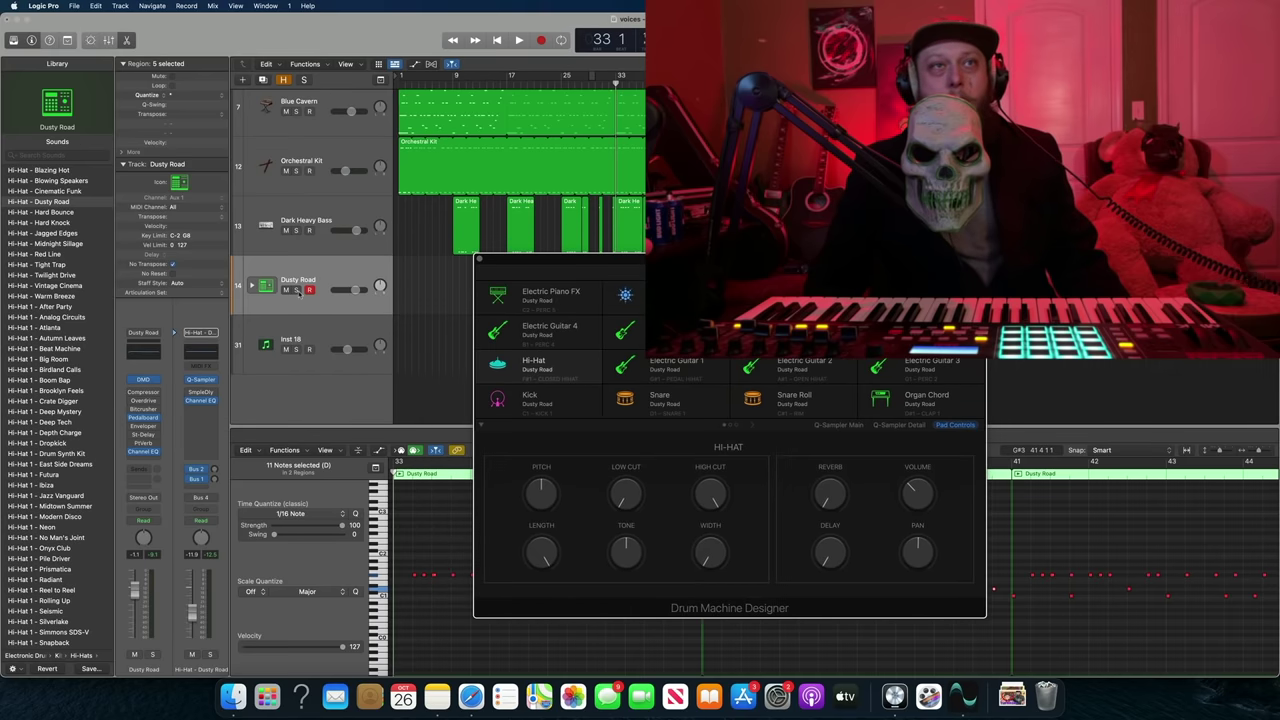
left_click(296, 290)
left_click(520, 40)
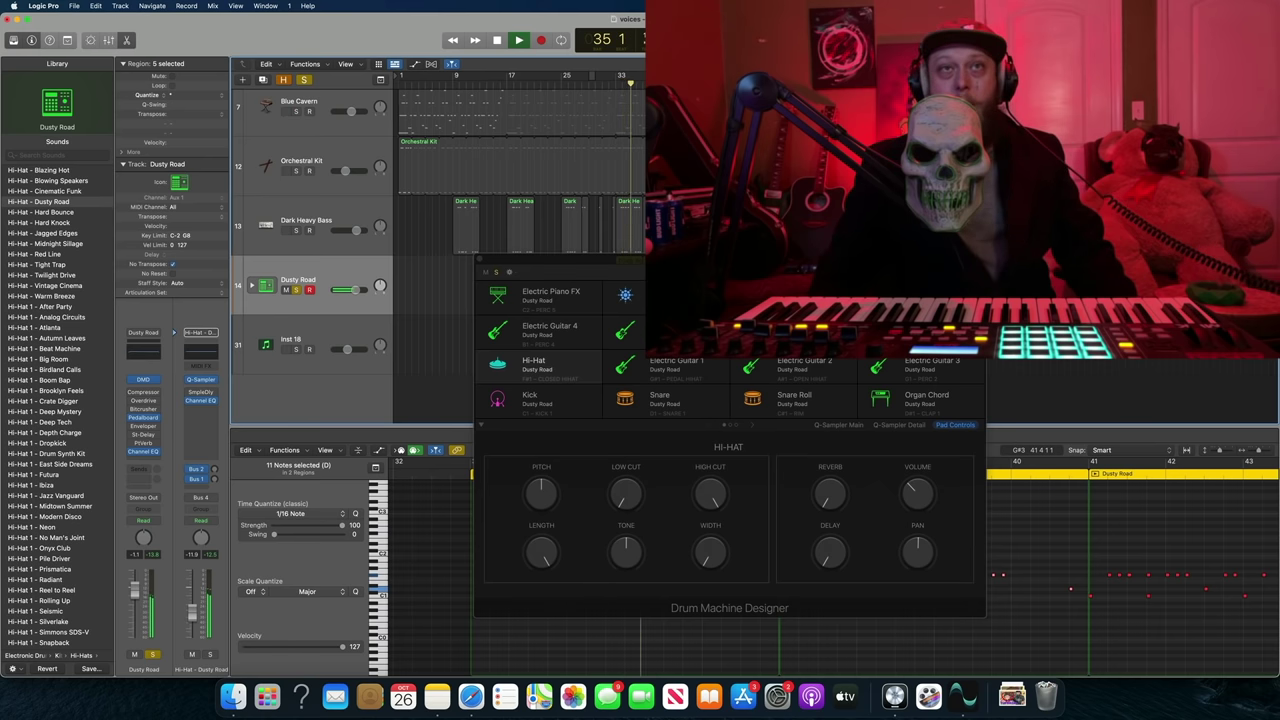
Close the Drum Machine Designer window, turn off solo on Dusty Road and stop playback at bar 52.
left_click_drag(702, 271, 272, 102)
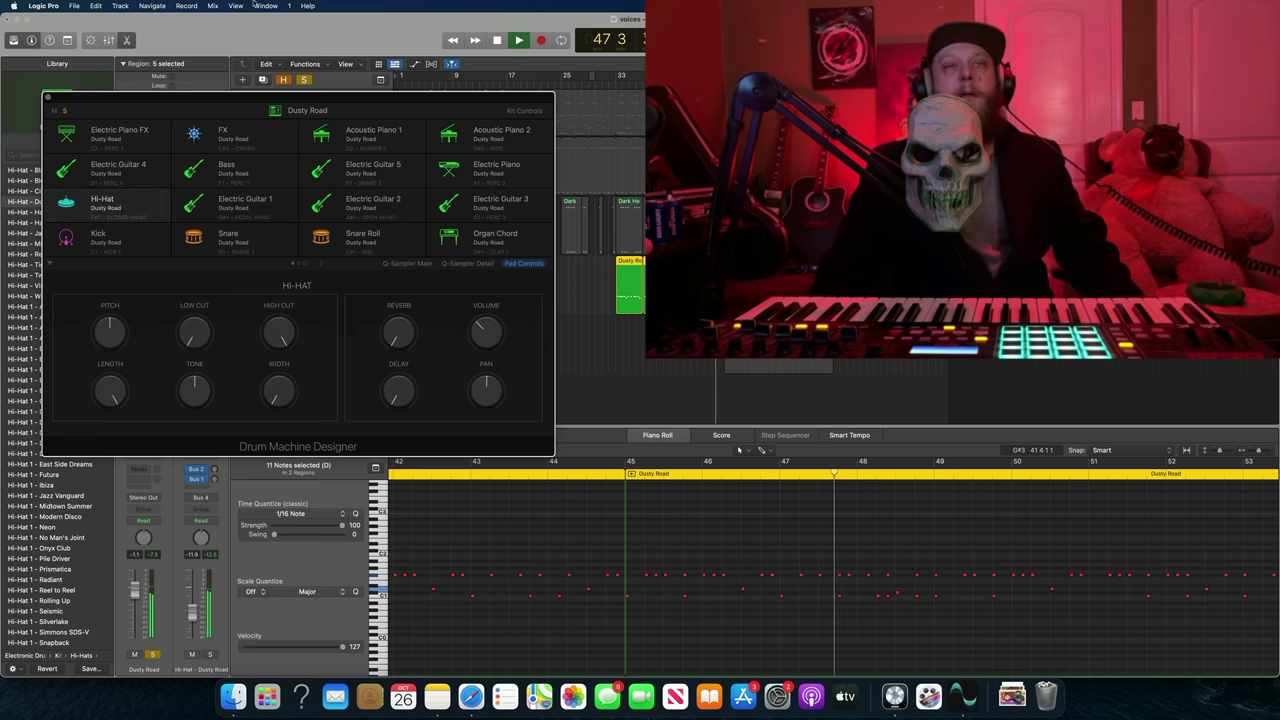
left_click(47, 99)
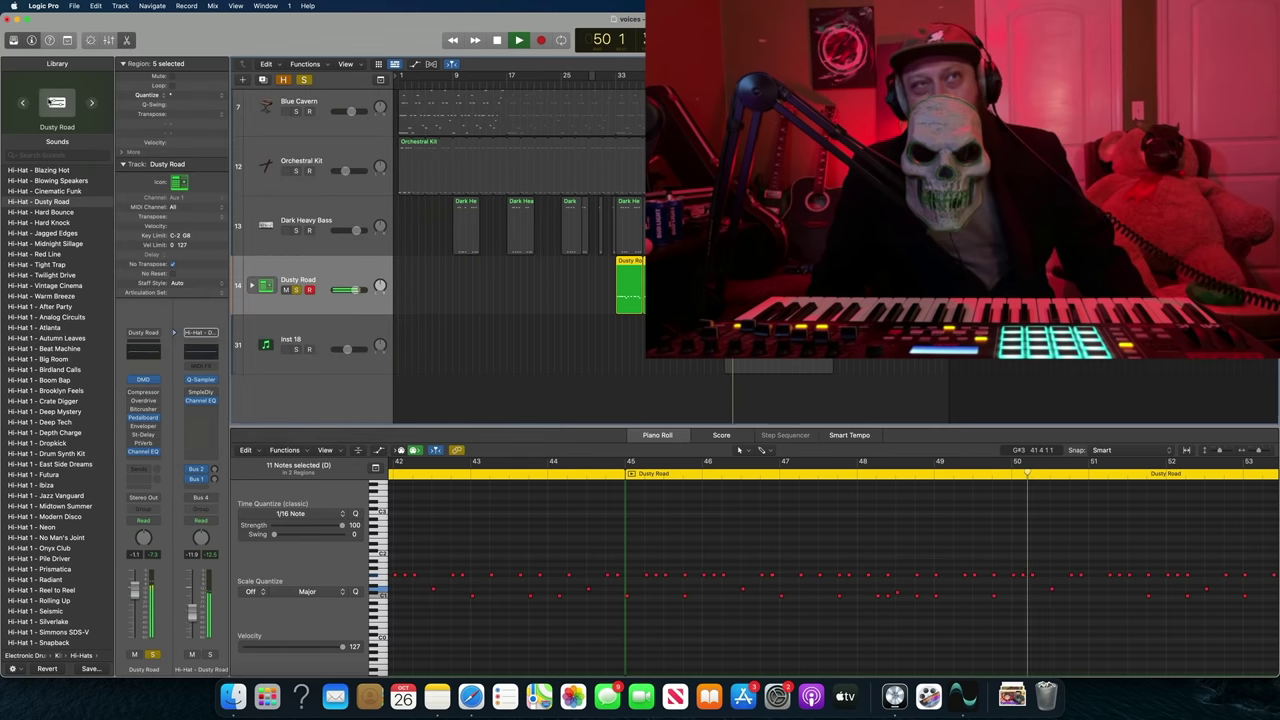
left_click(301, 277)
left_click(296, 289)
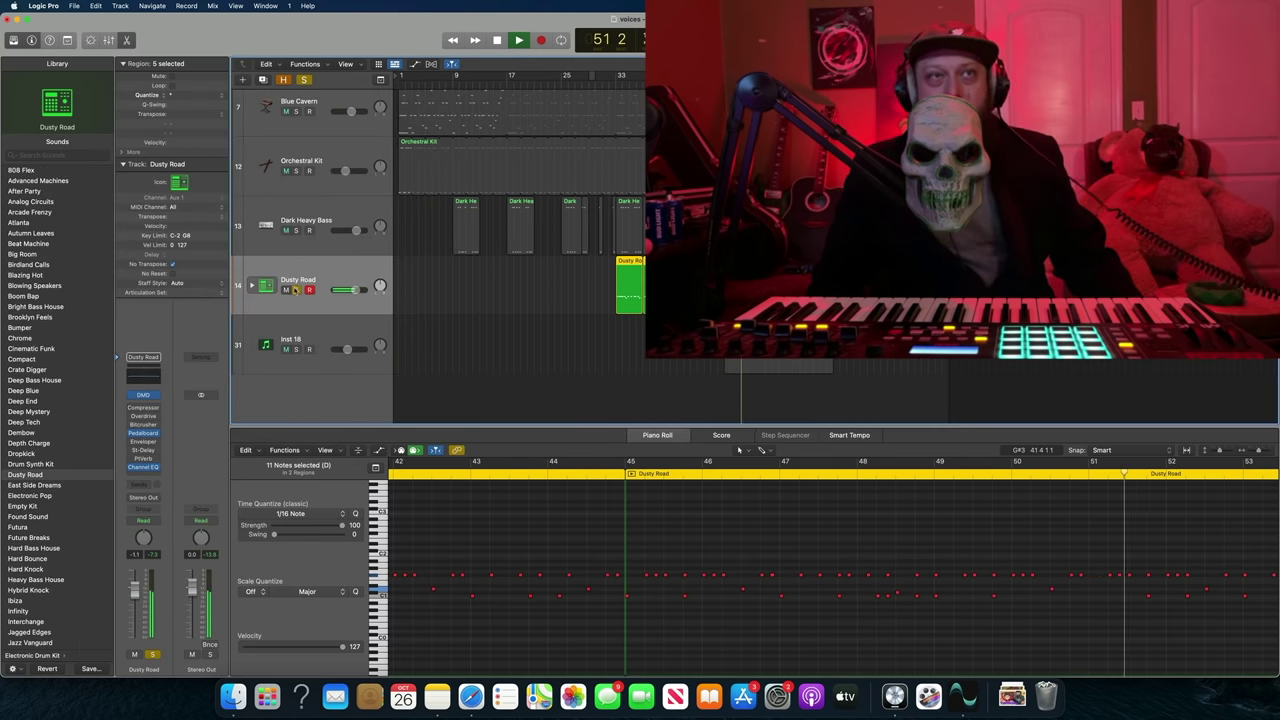
left_click(296, 289)
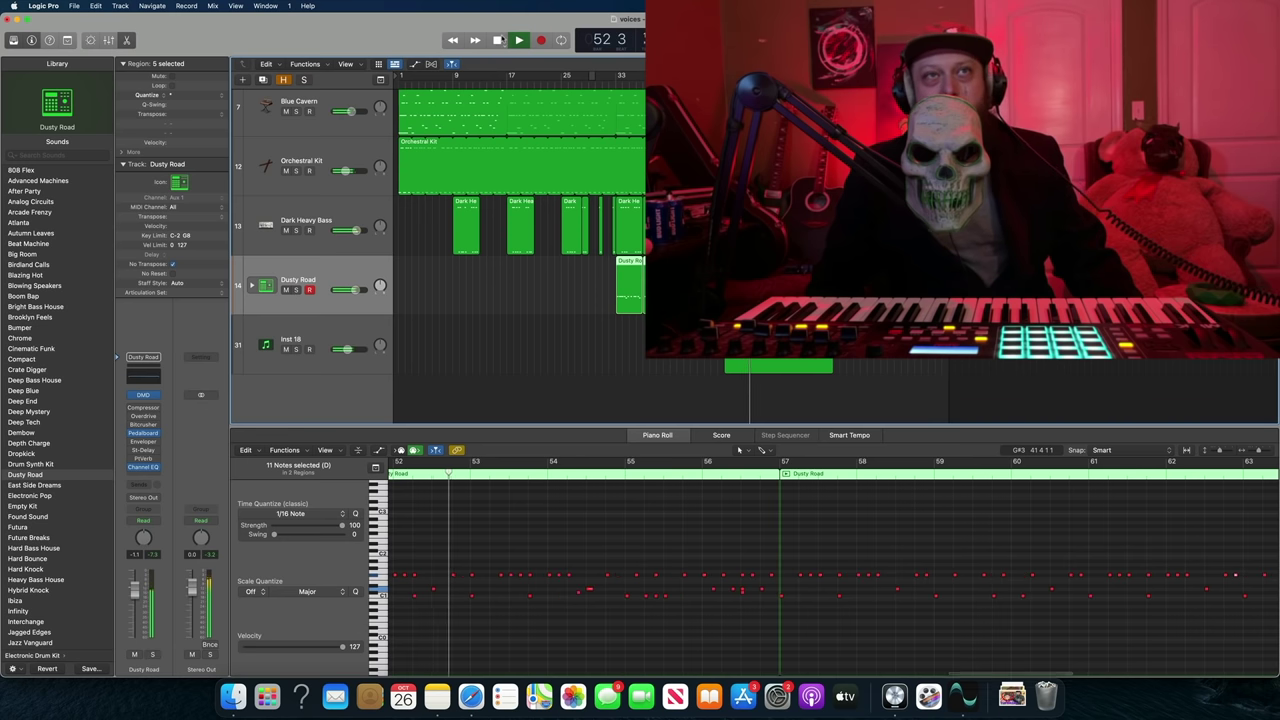
left_click(499, 40)
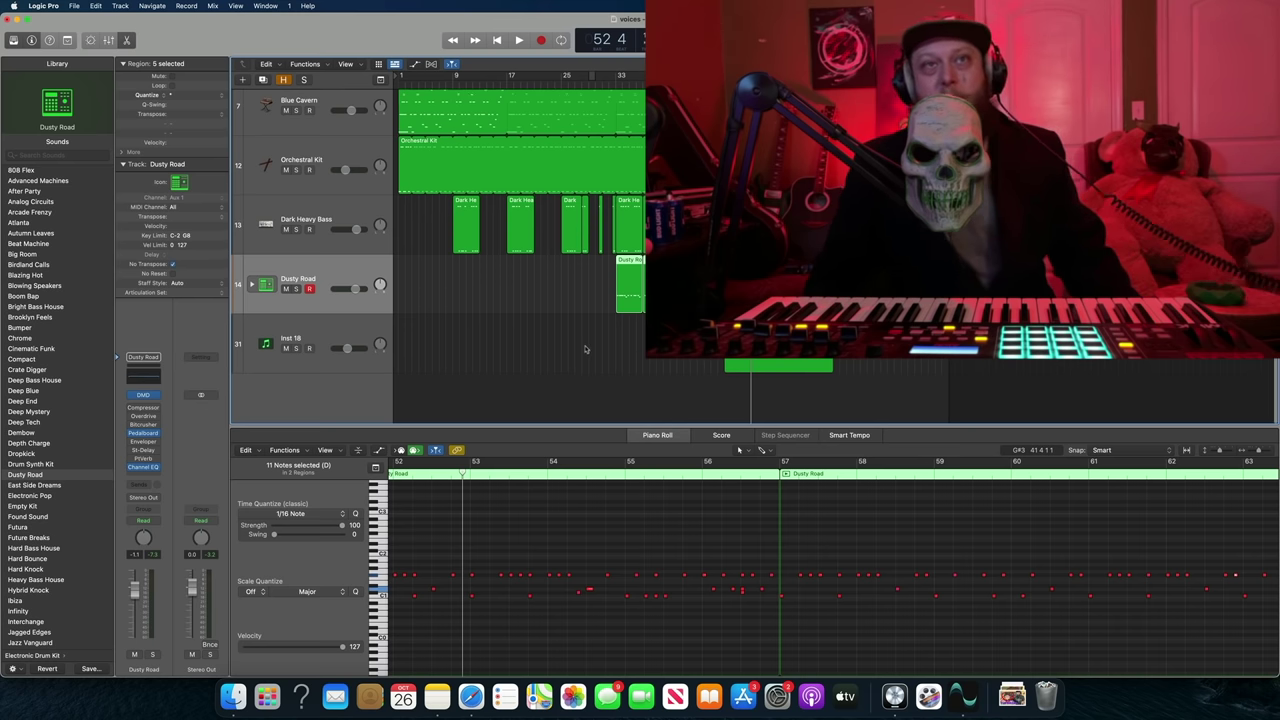
Move the playhead to bar 49 and open the Arcade instrument on the Inst 18 track to show its Drum Breaks kit.
scroll(586, 349, "up", 3)
scroll(586, 349, "up", 2)
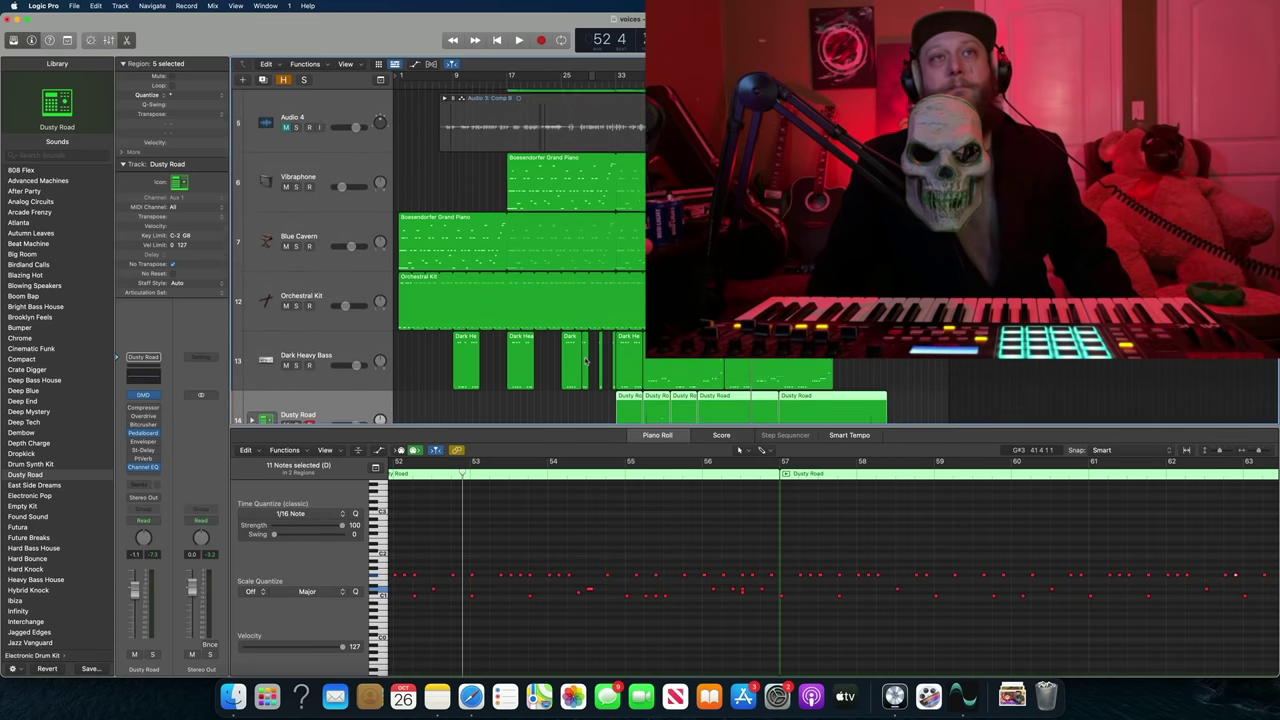
scroll(584, 360, "down", 5)
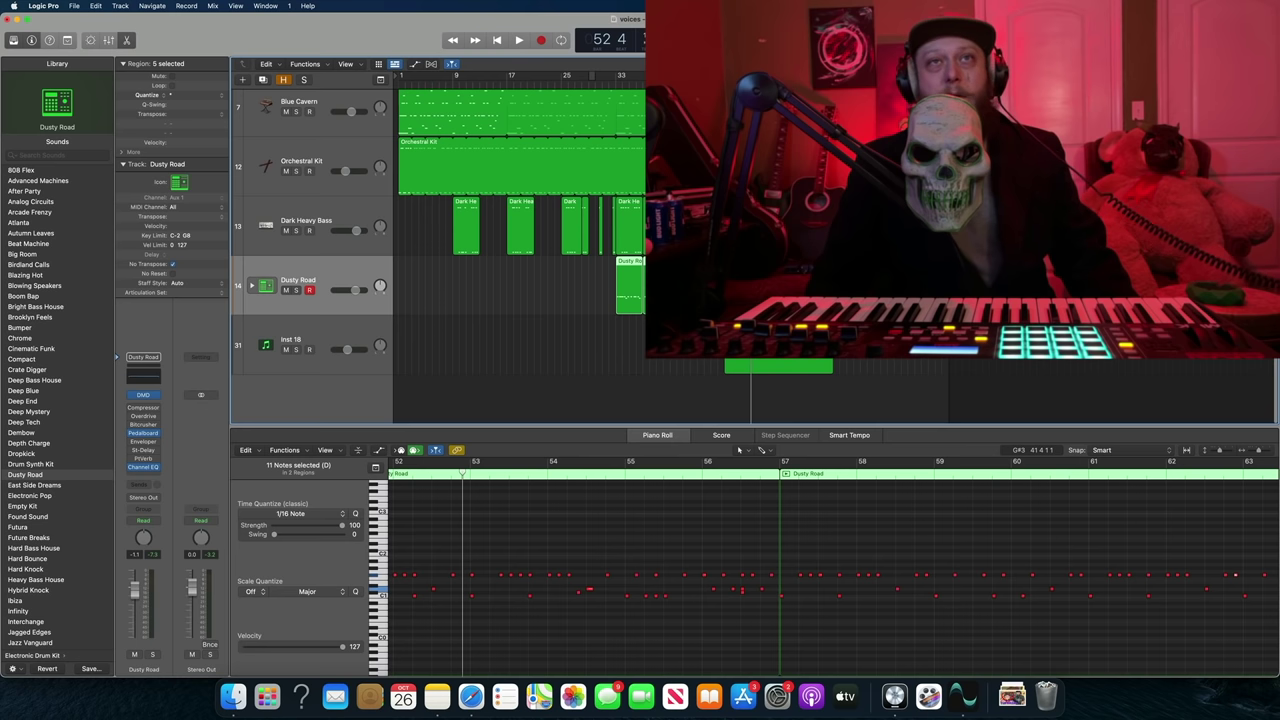
left_click(725, 79)
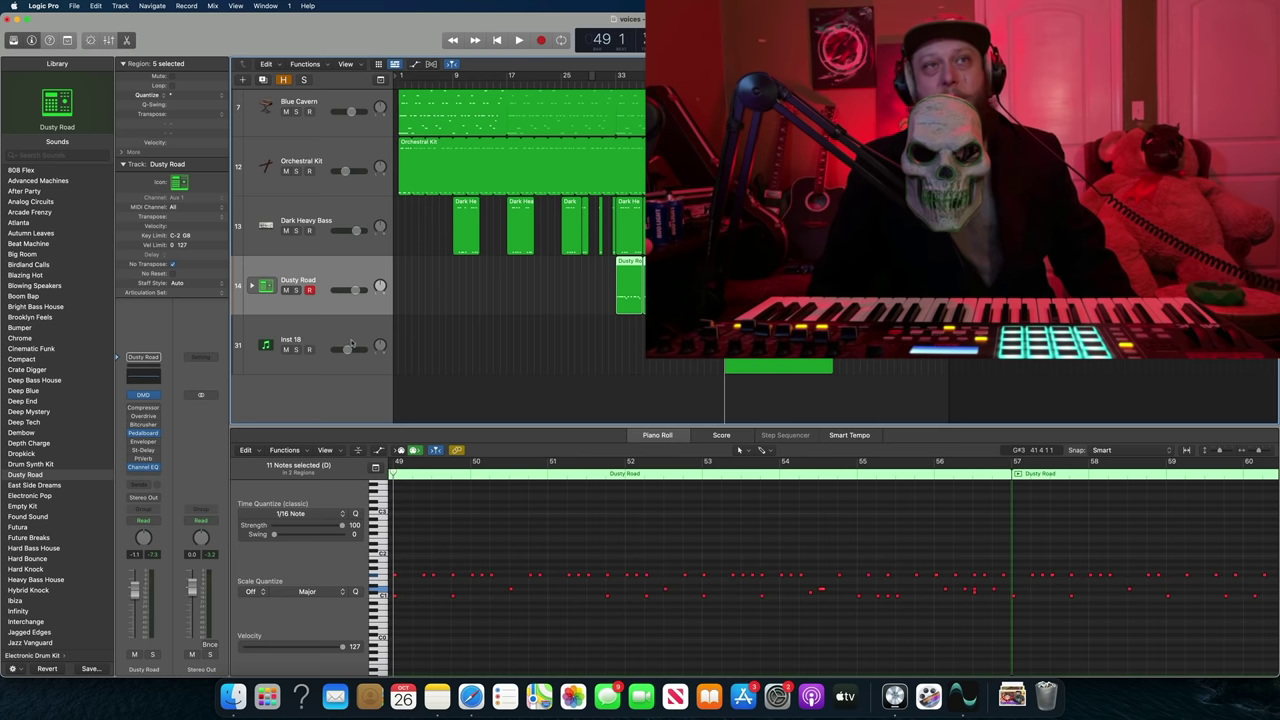
left_click(313, 340)
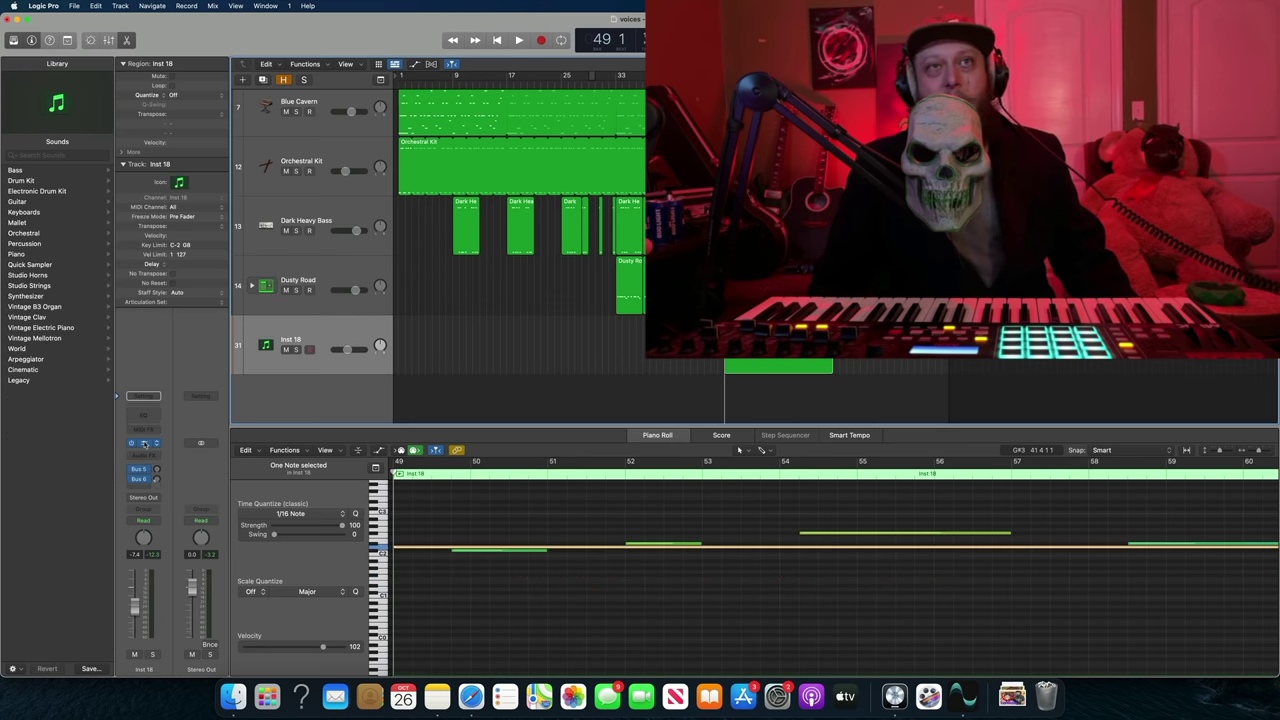
left_click(144, 443)
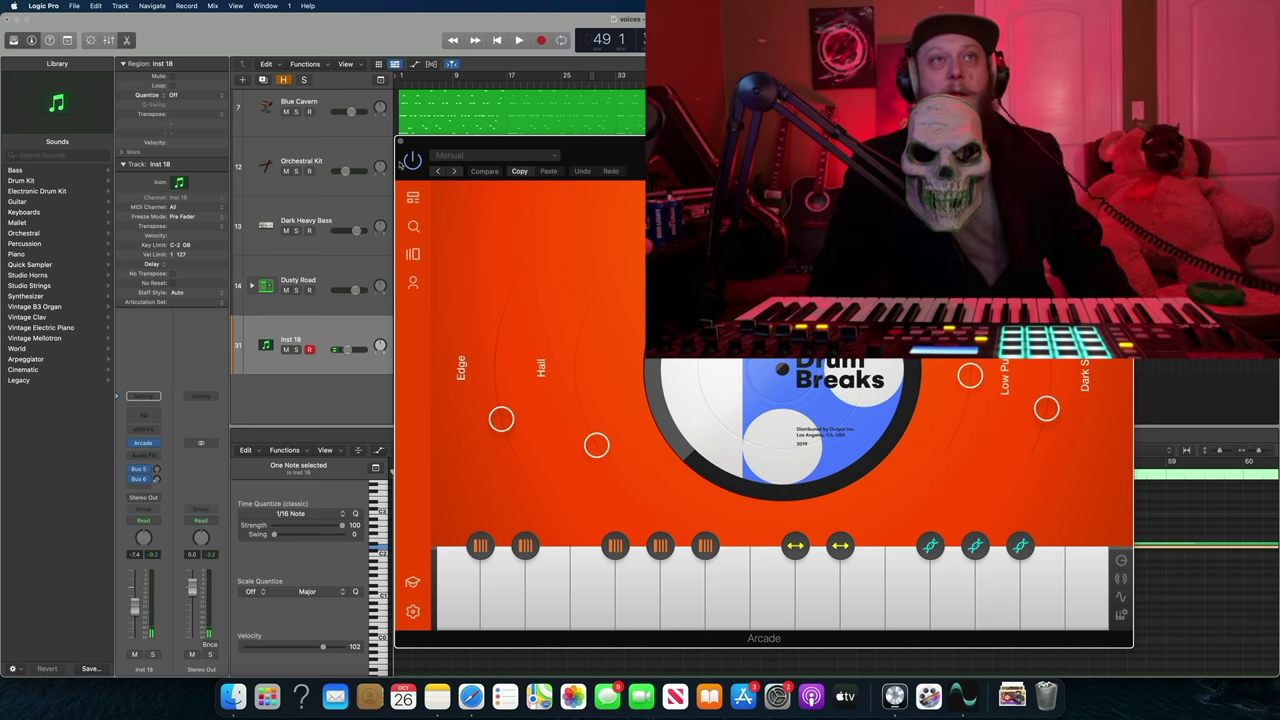
left_click_drag(644, 147, 263, 75)
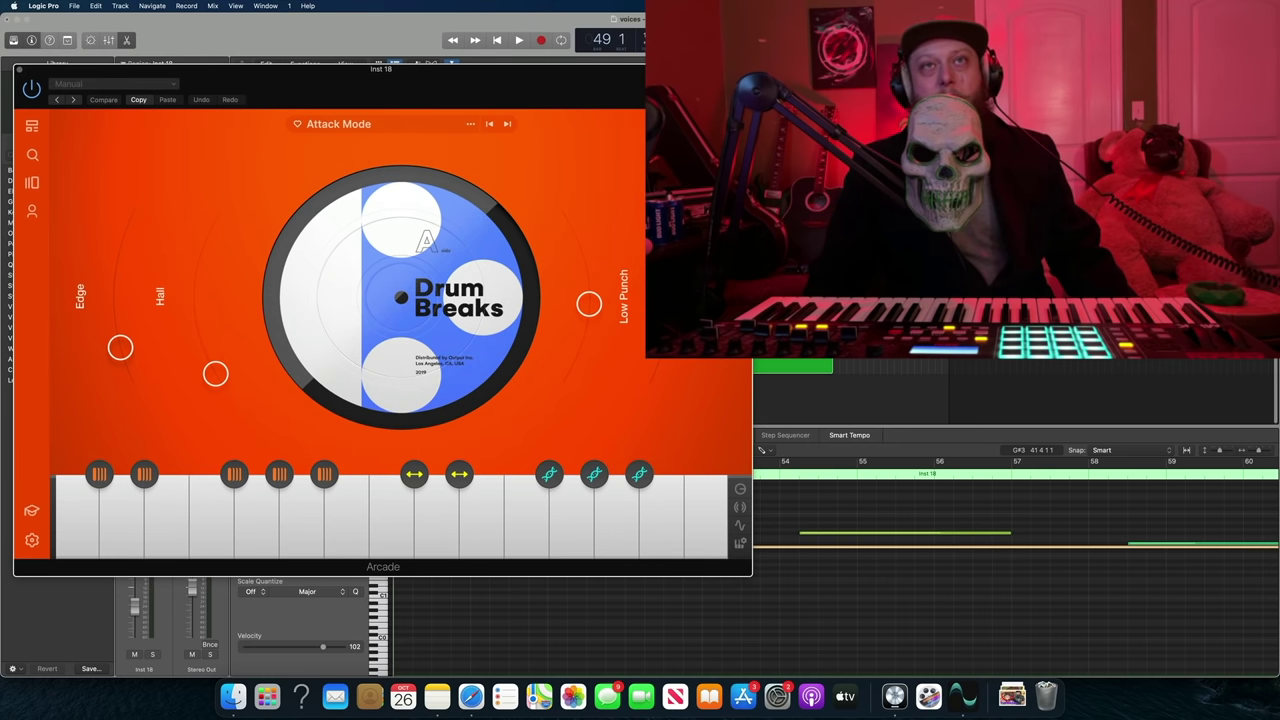
left_click_drag(603, 78, 545, 455)
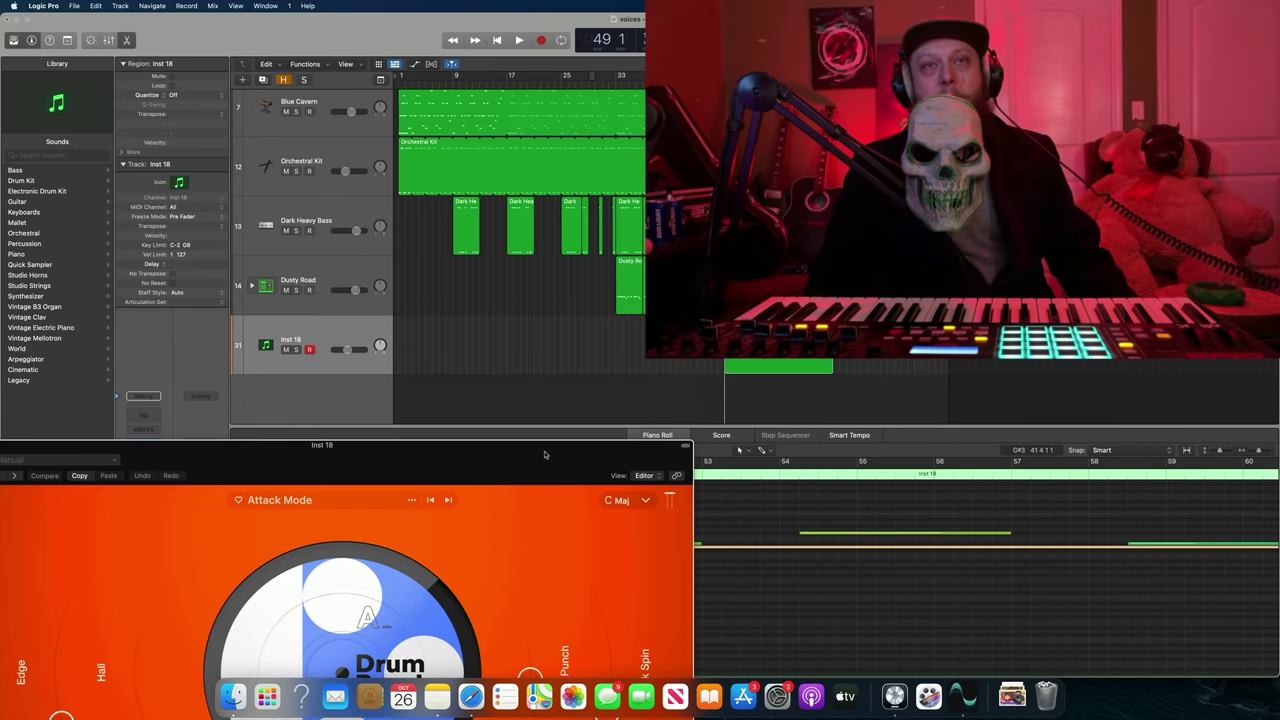
Solo the Inst 18 track, play it from bar 49 to bar 61 and close the Arcade window.
left_click(295, 349)
left_click_drag(494, 456, 626, 138)
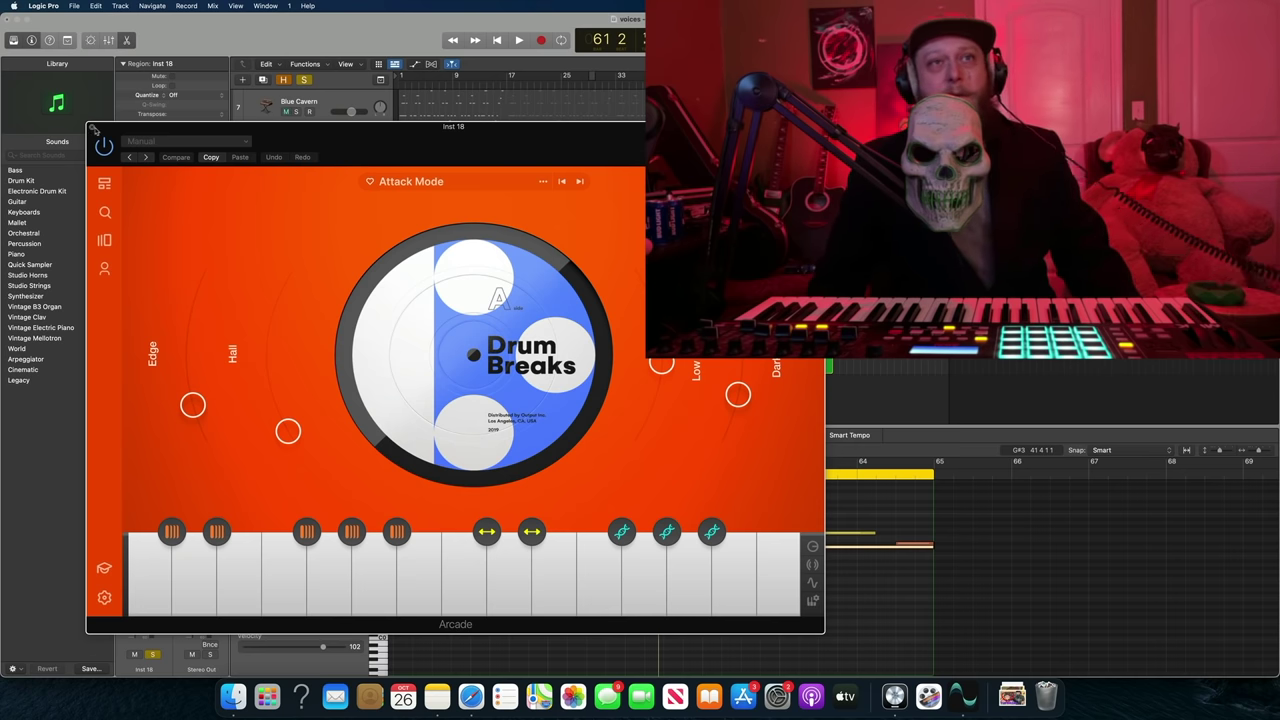
left_click(92, 128)
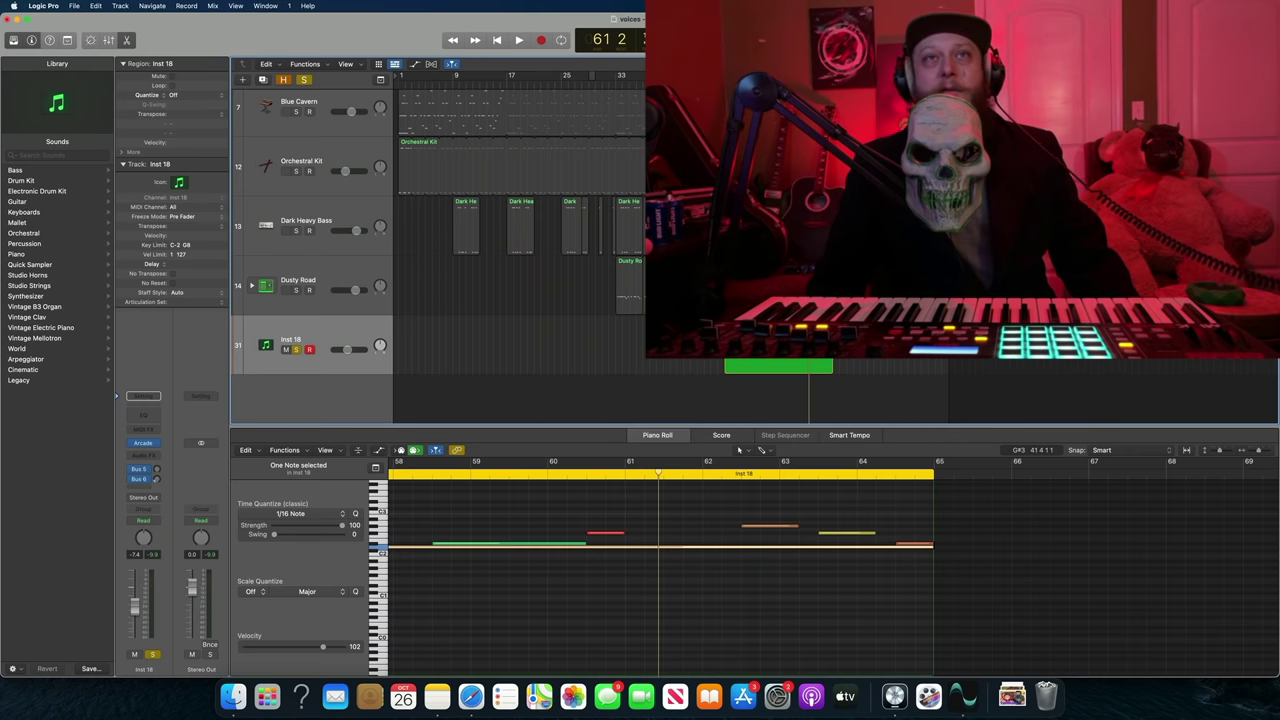
Solo Dusty Road together with Inst 18 and play both tracks from bar 49 to bar 57.
key("space")
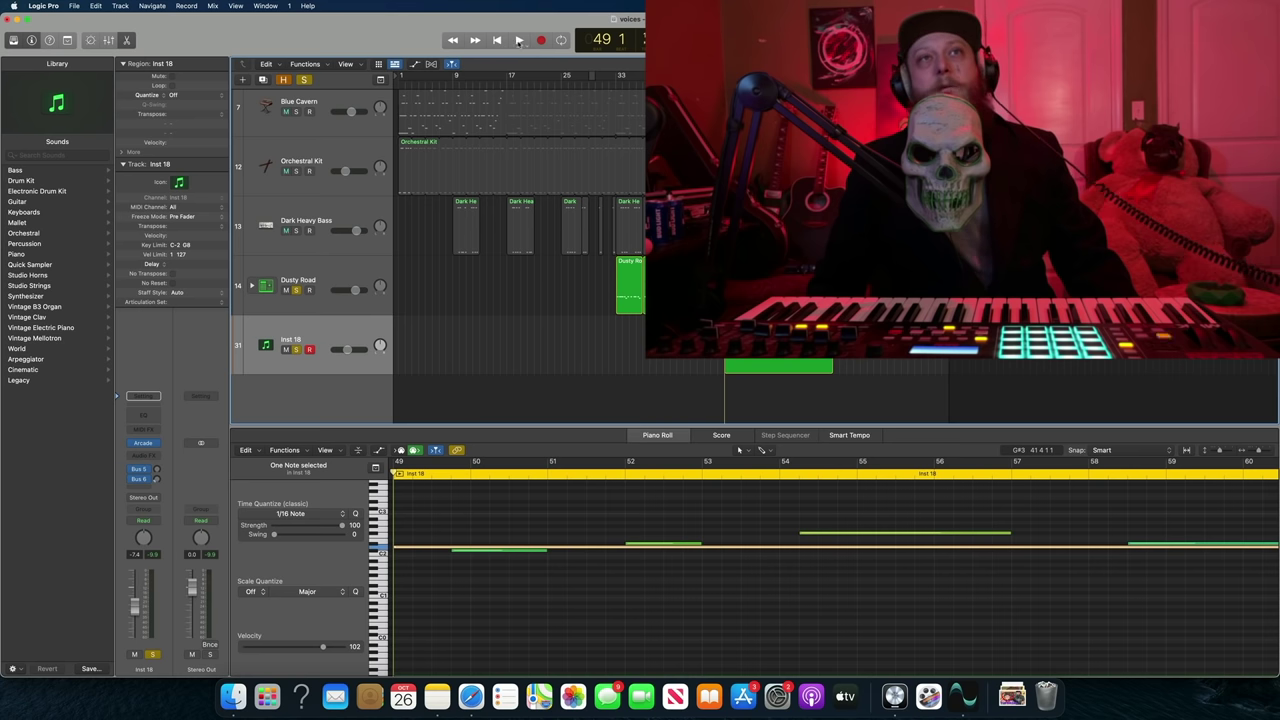
left_click(519, 40)
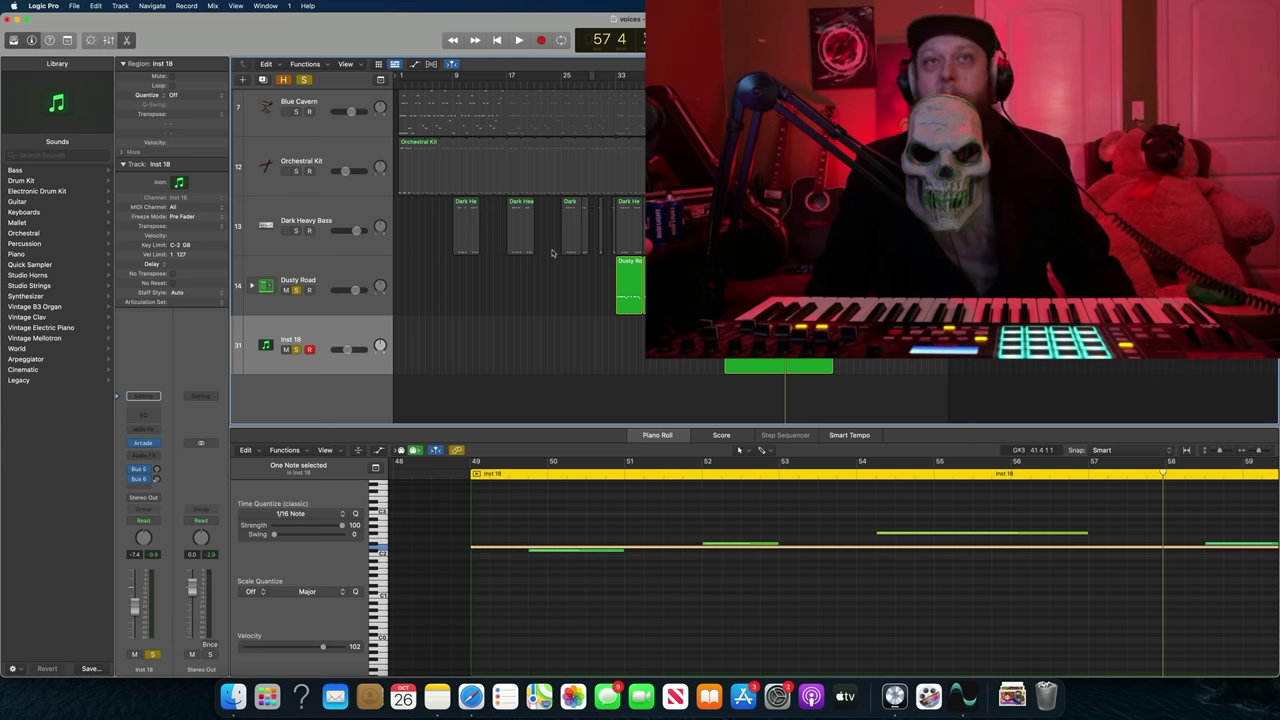
scroll(551, 253, "up", 4)
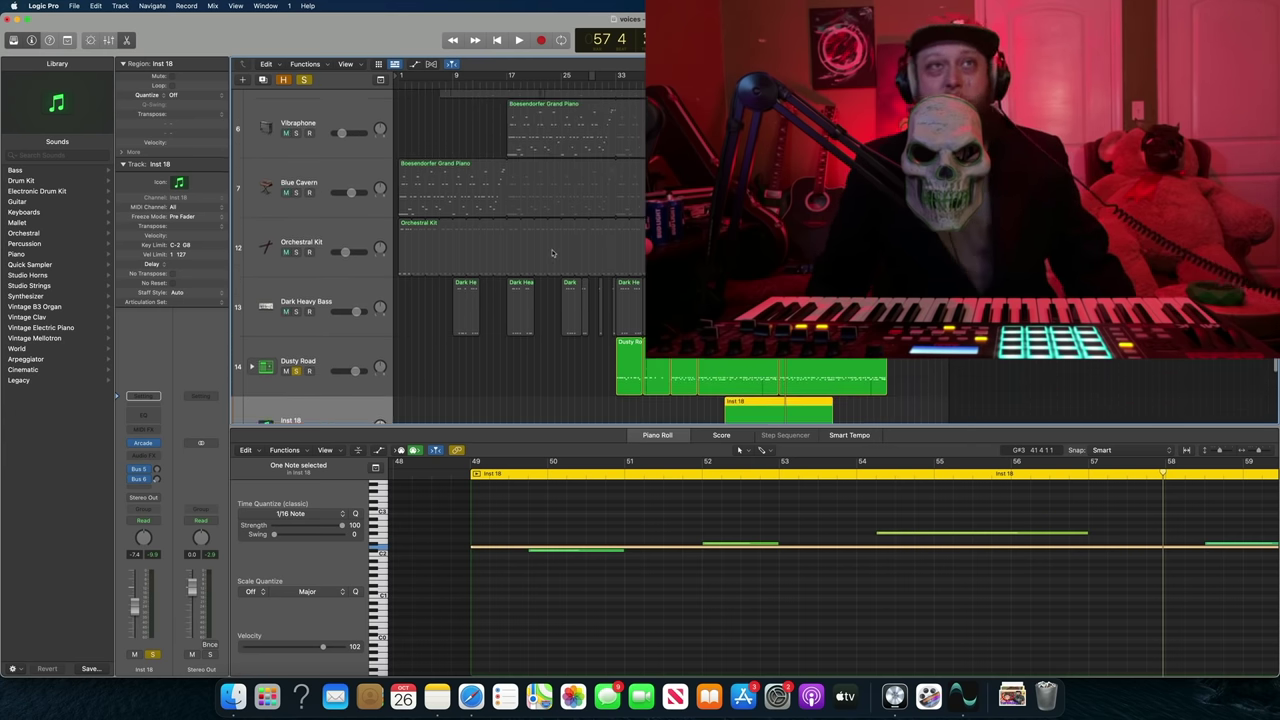